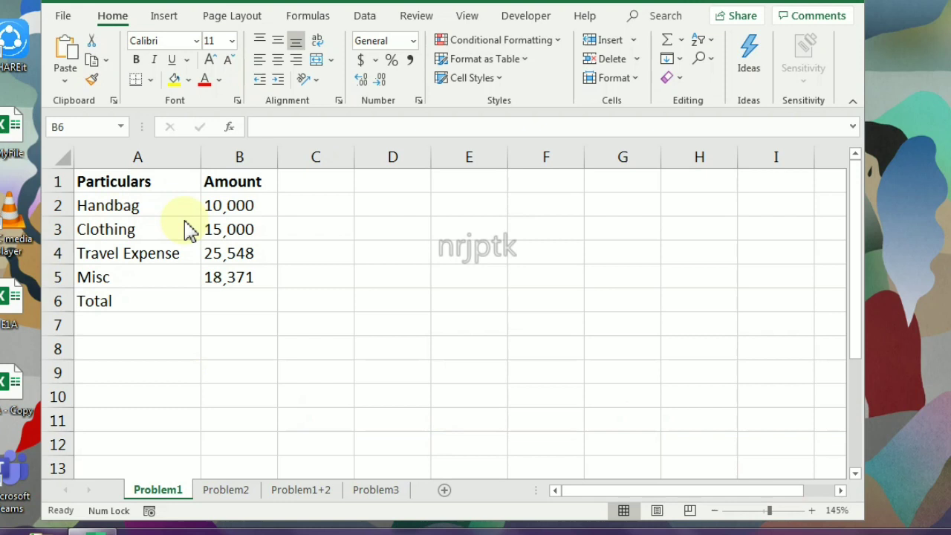
# Check the Handbag amount 10,000, type a test comma into C2, then select B2:B5.
pyautogui.click(244, 208)
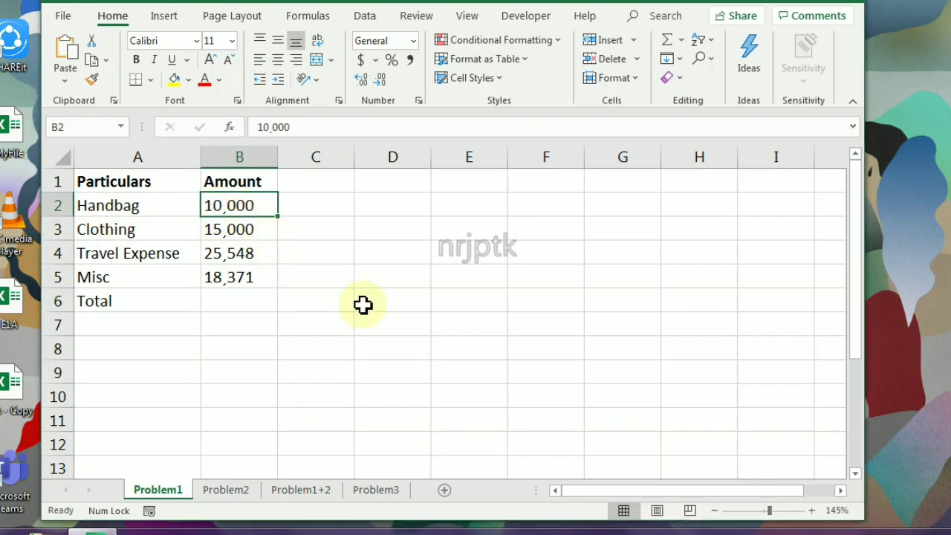
pyautogui.click(317, 208)
pyautogui.write(',')
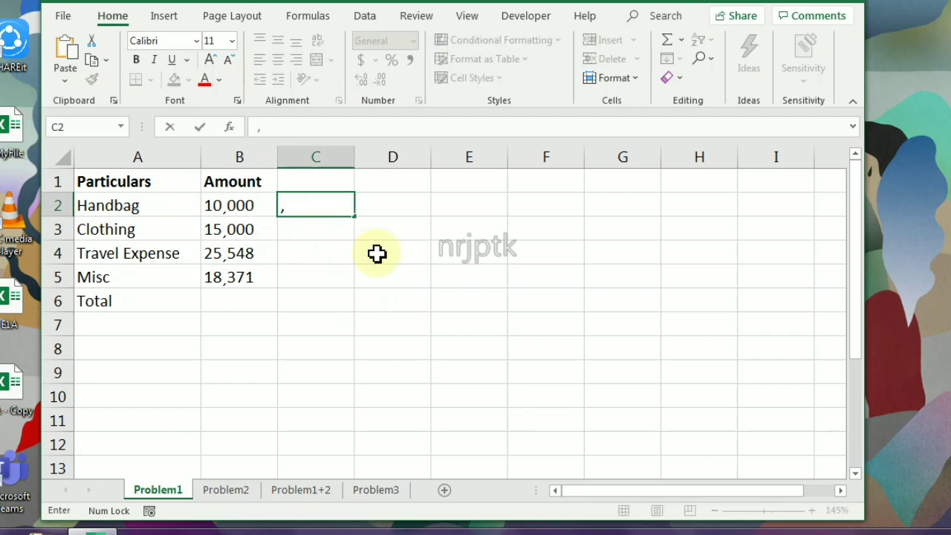
pyautogui.click(369, 255)
pyautogui.click(309, 206)
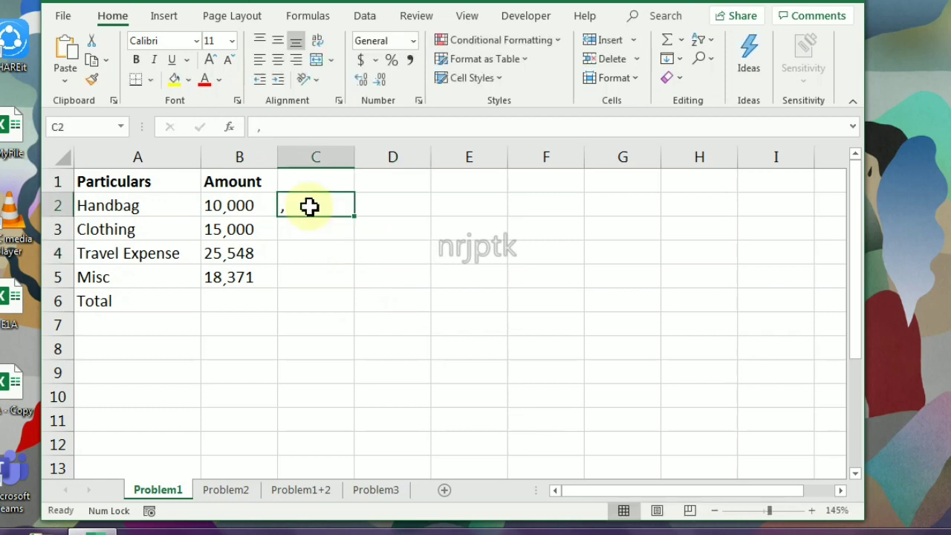
pyautogui.moveTo(237, 205); pyautogui.dragTo(233, 282)
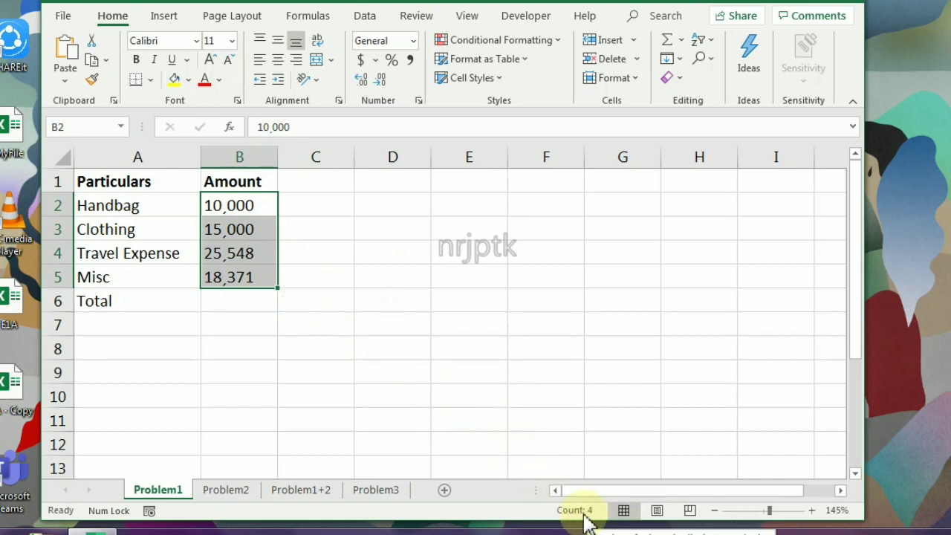
# Enter =SUM(B2:B5) in Total cell B6, returning 0, then inspect the Handbag amount in B2.
pyautogui.click(249, 305)
pyautogui.write('=')
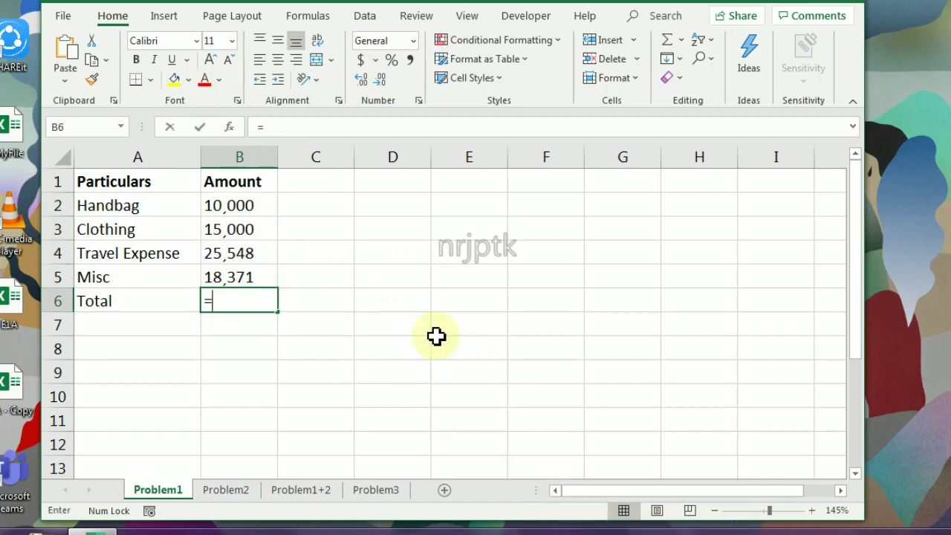
pyautogui.write('sum')
pyautogui.press('Tab')
pyautogui.press('Up')
pyautogui.hotkey('shift', 'Up')
pyautogui.hotkey('shift', 'Up')
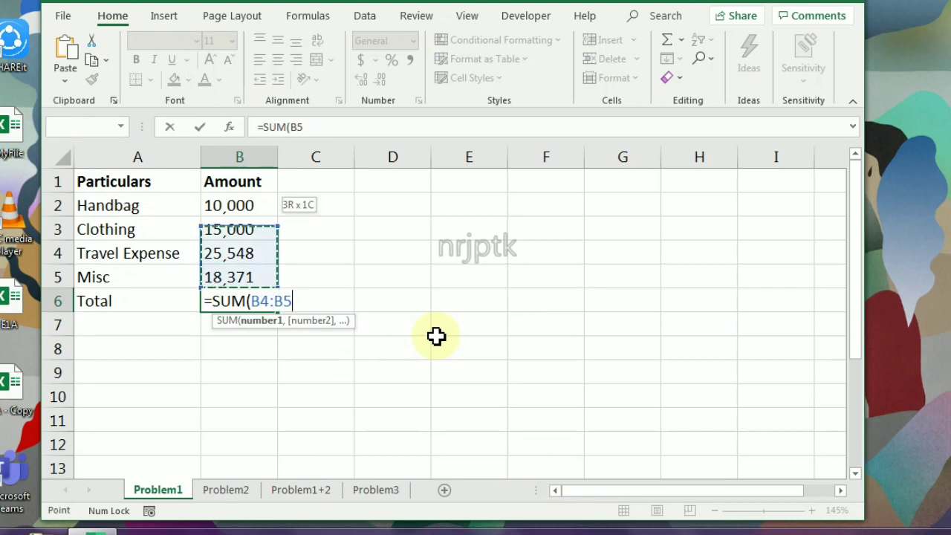
pyautogui.hotkey('shift', 'Up')
pyautogui.hotkey('ctrl', 'Return')
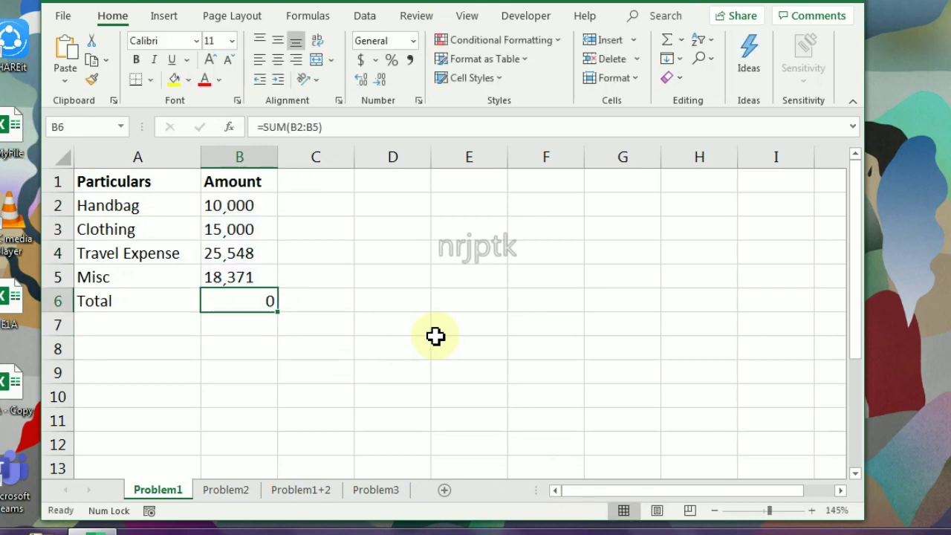
pyautogui.doubleClick(219, 208)
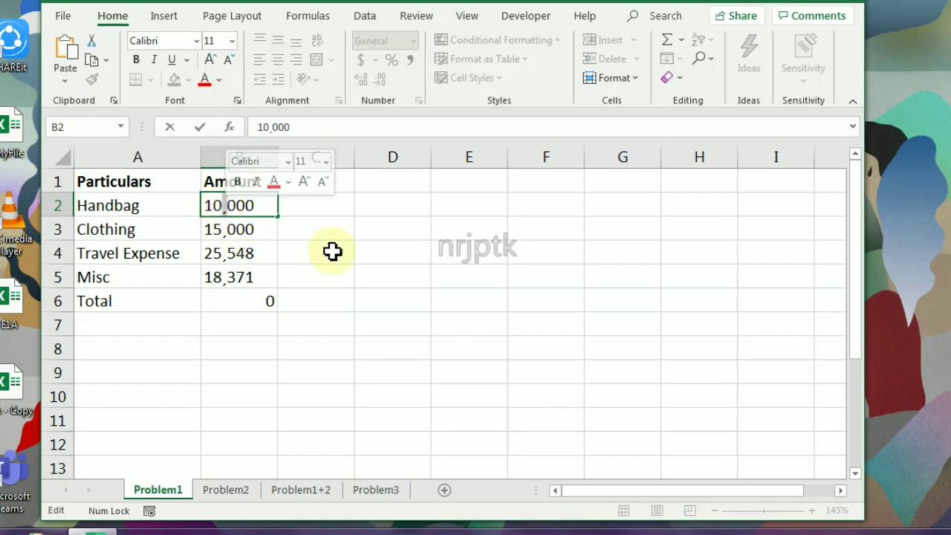
pyautogui.press('Escape')
# Replace every comma in B2:B5 with nothing so the Total reads 68919, then go to Problem2.
pyautogui.moveTo(230, 205); pyautogui.dragTo(229, 275)
pyautogui.hotkey('ctrl', 'h')
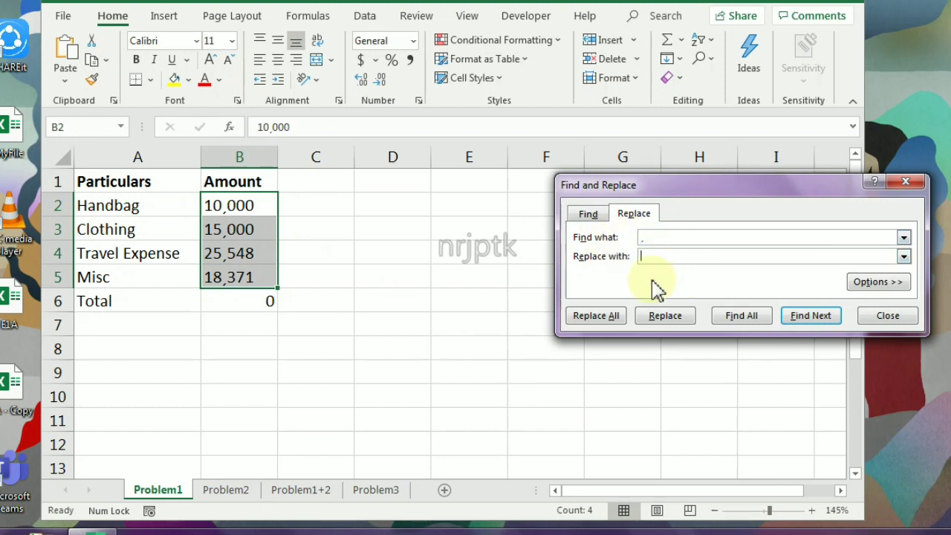
pyautogui.click(594, 316)
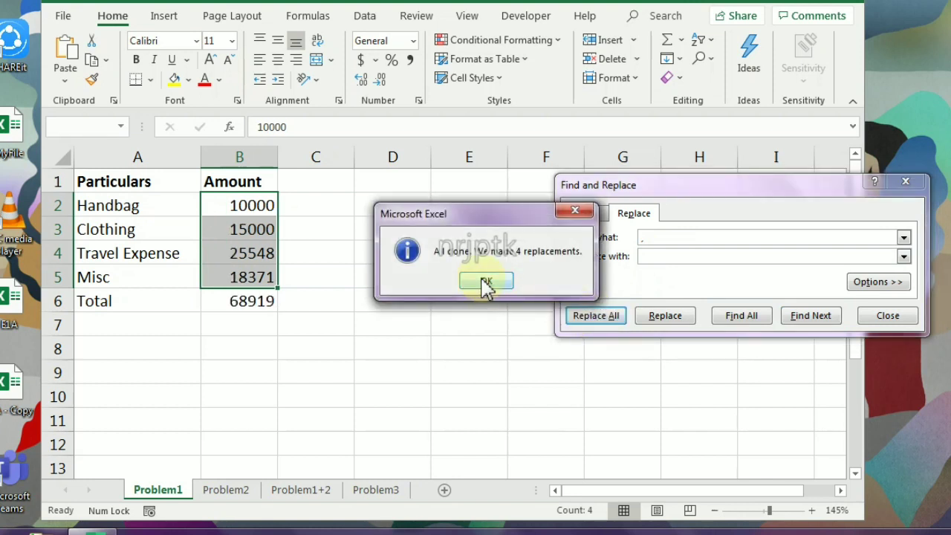
pyautogui.click(484, 281)
pyautogui.click(884, 318)
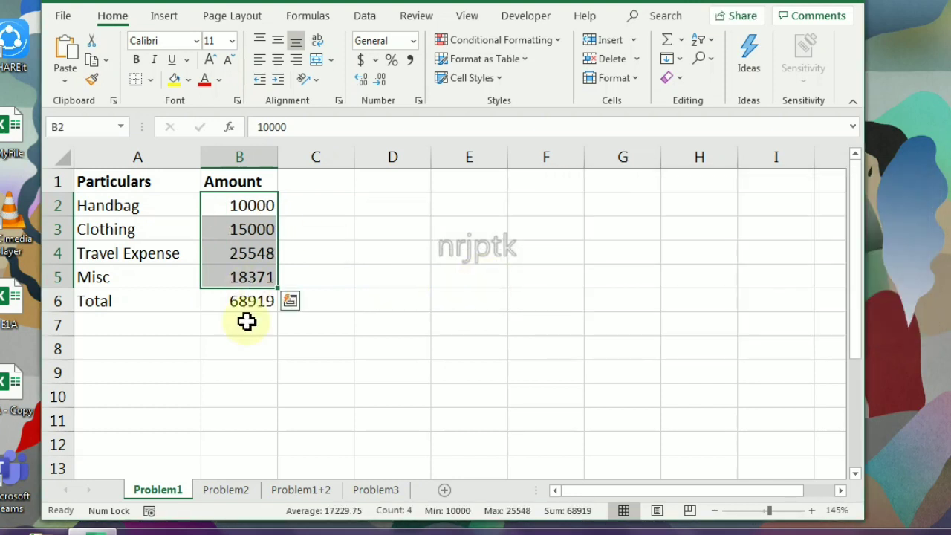
pyautogui.click(227, 494)
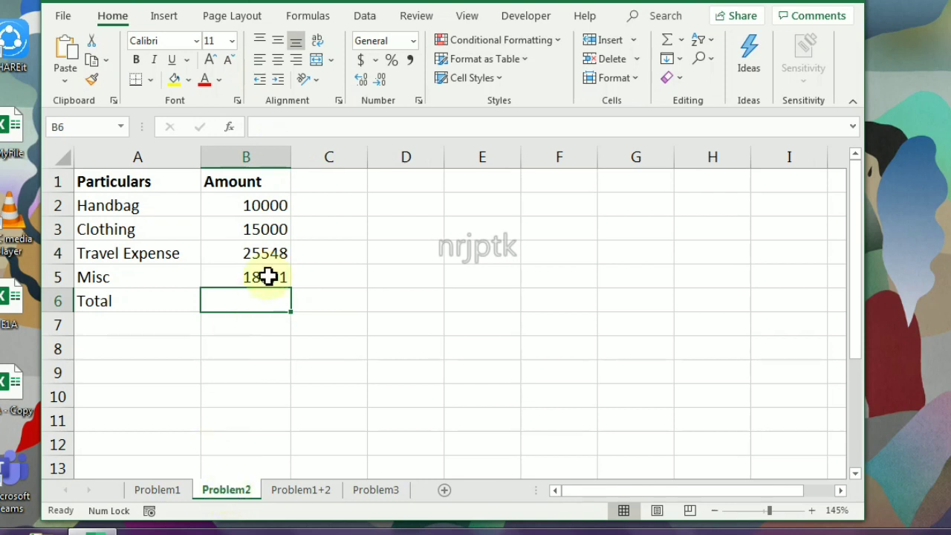
# Inspect the Handbag amount 10000 in B2 without changing it.
pyautogui.click(236, 208)
pyautogui.doubleClick(235, 207)
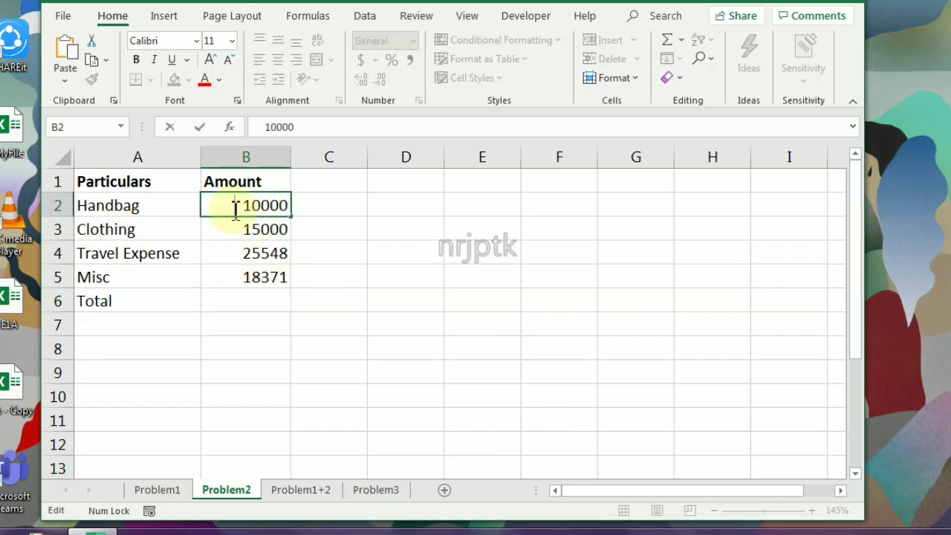
pyautogui.click(355, 244)
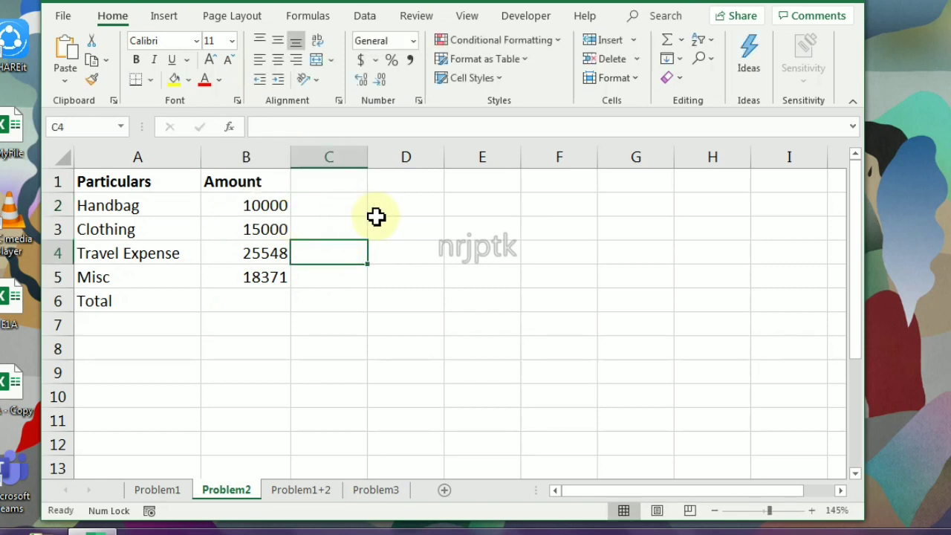
# Enter =CODE(" ") in D2 to show the space character's code, 32.
pyautogui.click(404, 206)
pyautogui.write('=')
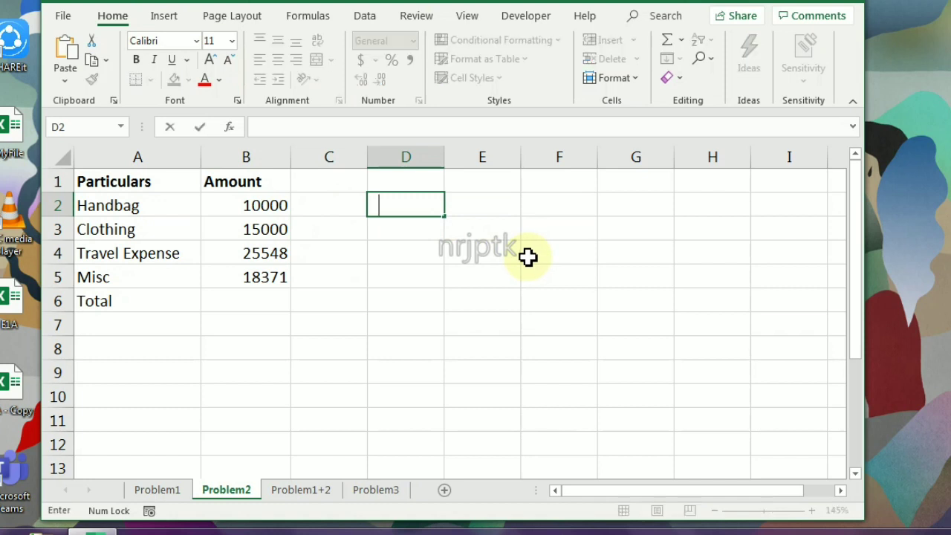
pyautogui.press('Escape')
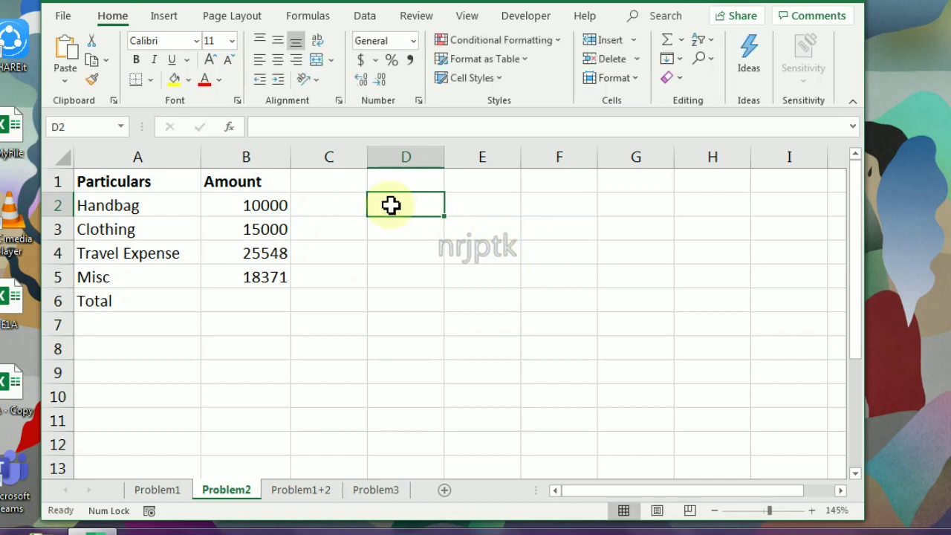
pyautogui.write('=cod')
pyautogui.press('Tab')
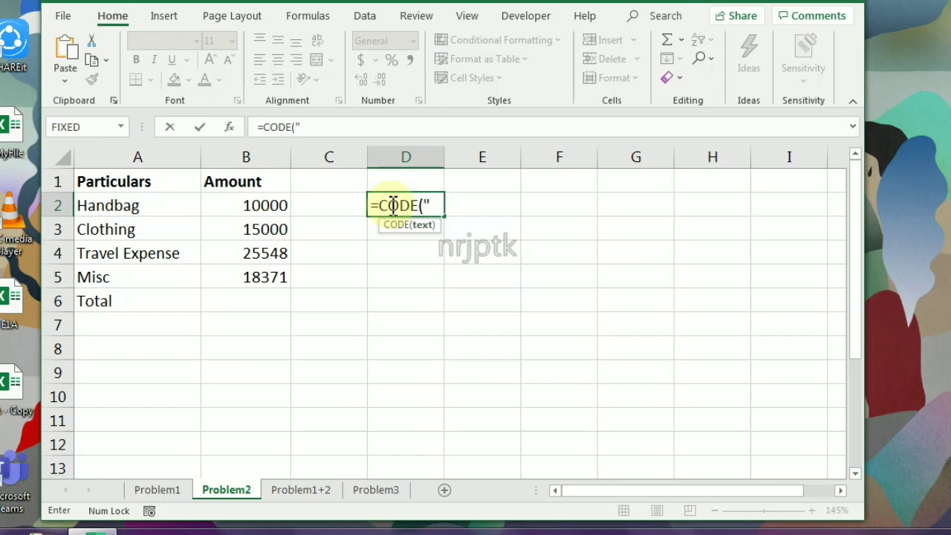
pyautogui.write(')')
pyautogui.press('Return')
pyautogui.click(391, 205)
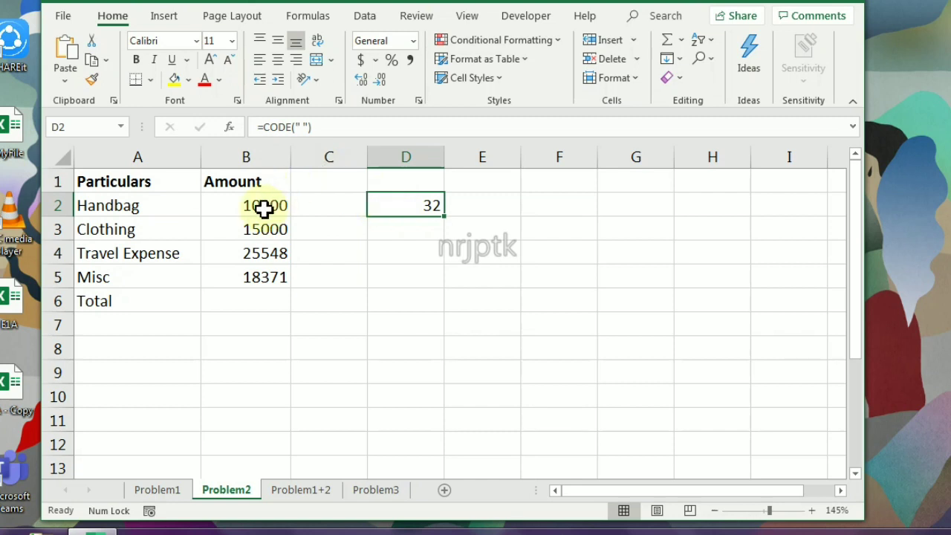
# Reveal the extra space stored before 10000 in B2, then select the amounts B2:B5.
pyautogui.click(227, 206)
pyautogui.doubleClick(240, 208)
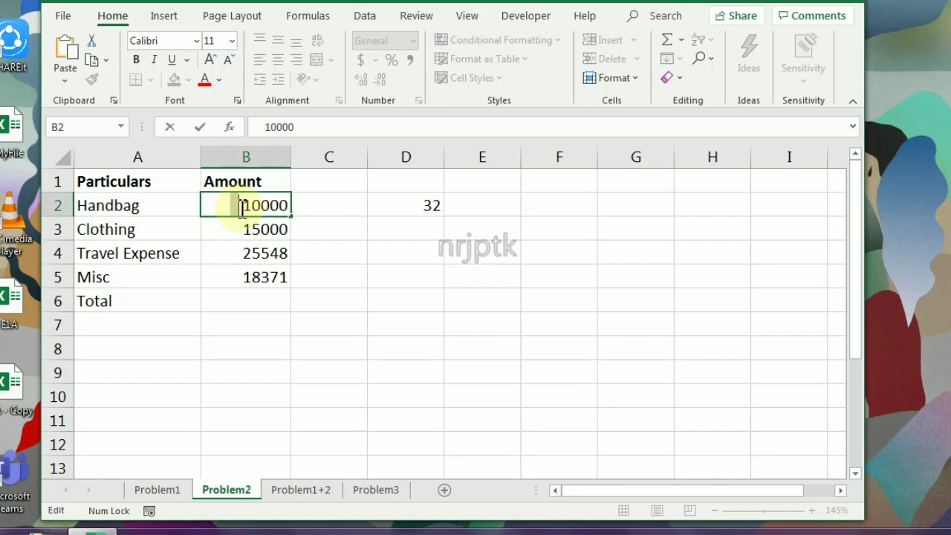
pyautogui.click(367, 233)
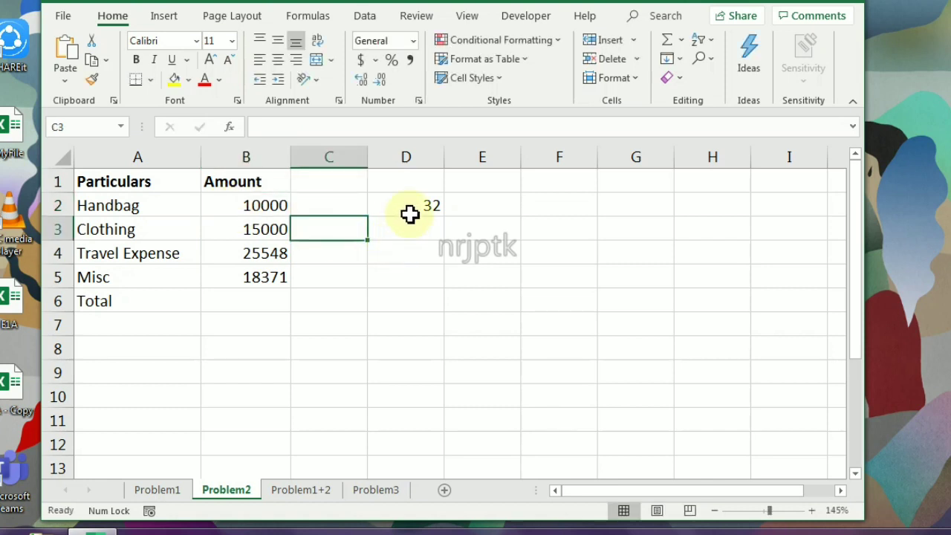
pyautogui.doubleClick(251, 206)
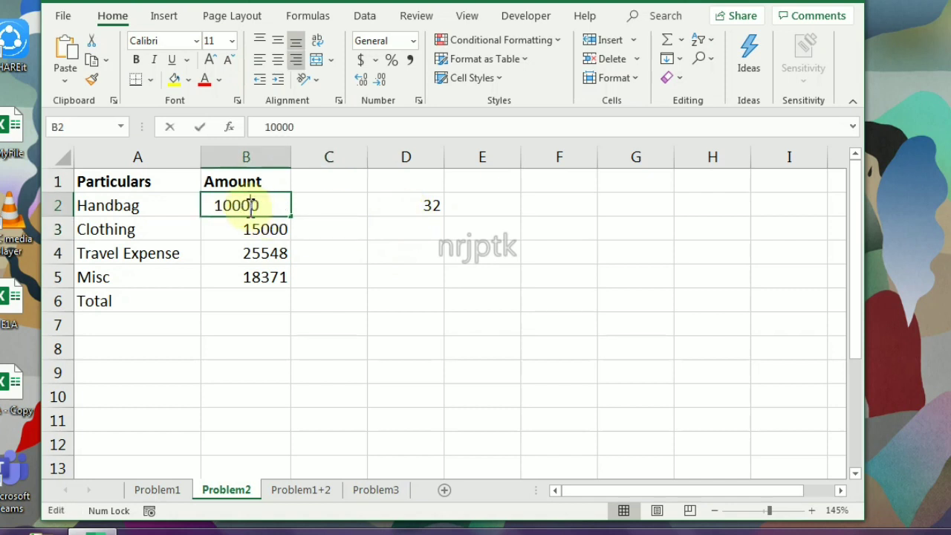
pyautogui.doubleClick(210, 206)
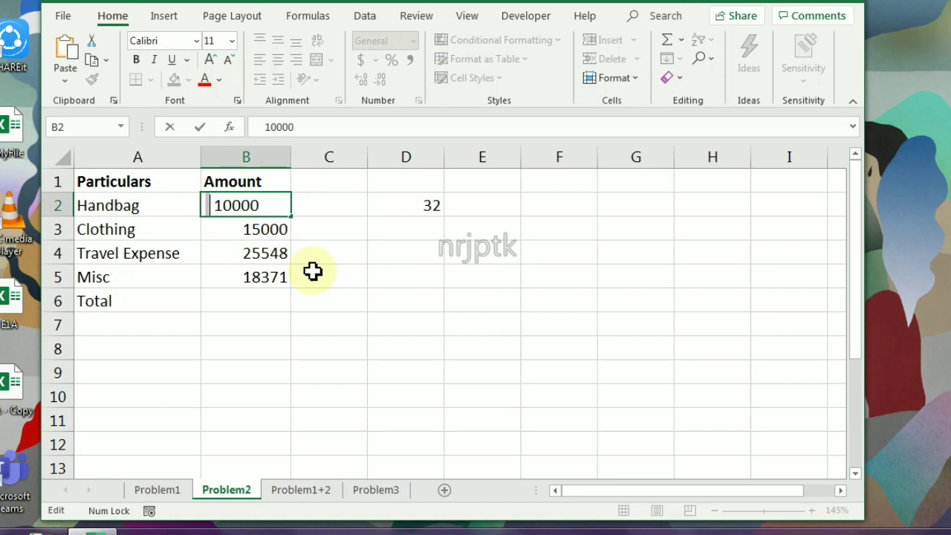
pyautogui.press('Escape')
pyautogui.moveTo(251, 205); pyautogui.dragTo(251, 269)
# Replace every space in B2:B5 with nothing using Find and Replace.
pyautogui.hotkey('ctrl', 'h')
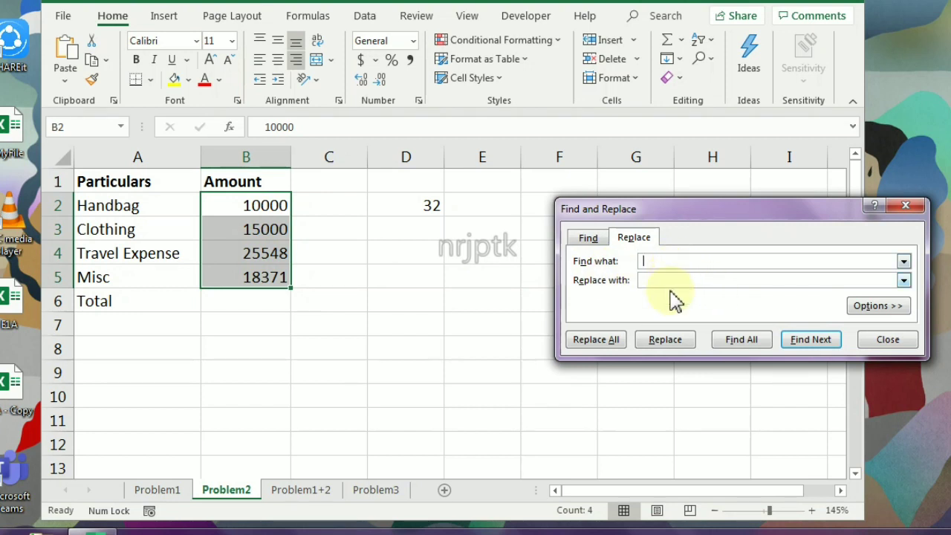
pyautogui.click(606, 343)
pyautogui.click(486, 281)
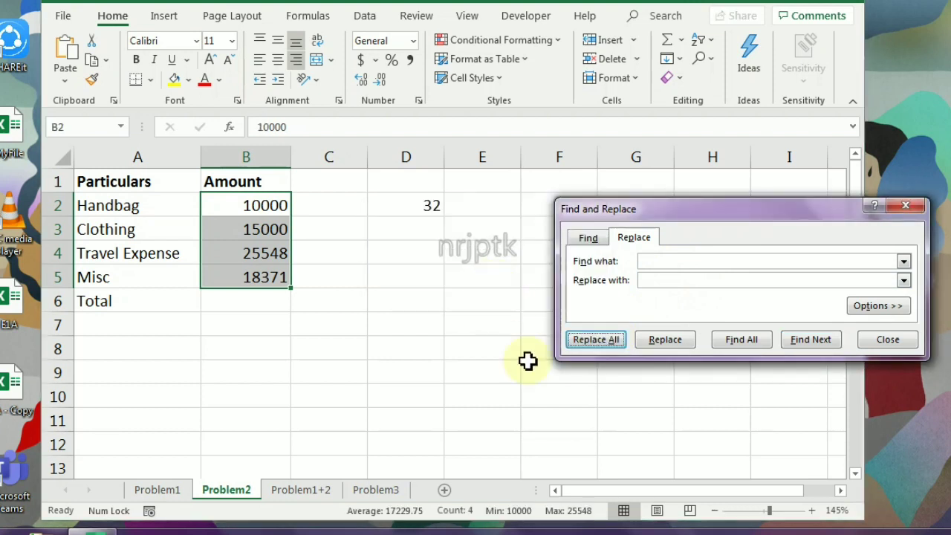
pyautogui.click(888, 339)
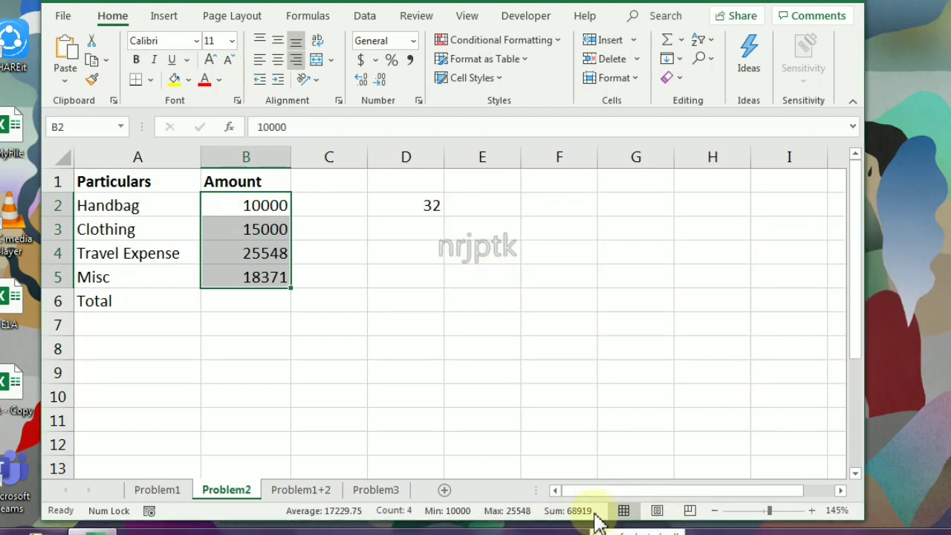
# AutoSum the amounts into Total cell B6.
pyautogui.click(254, 297)
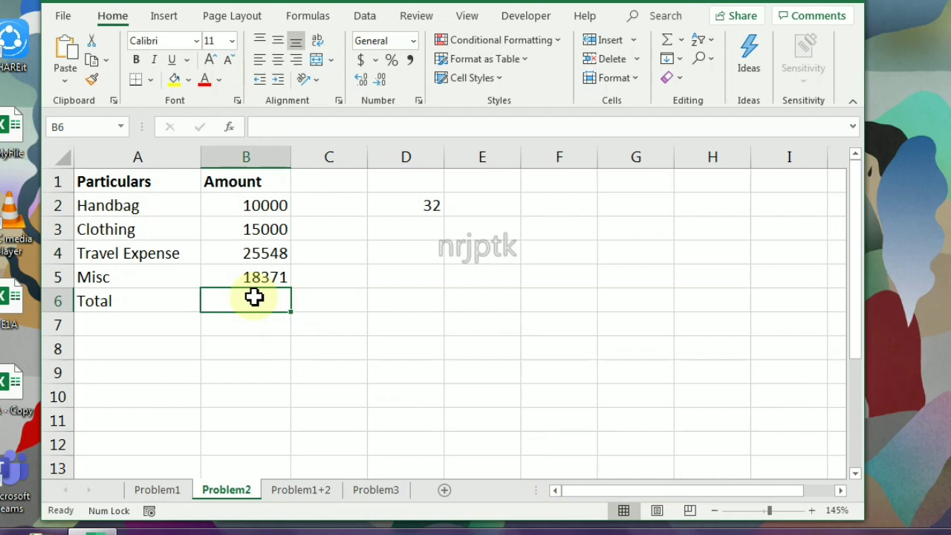
pyautogui.hotkey('alt', '=')
pyautogui.press('Return')
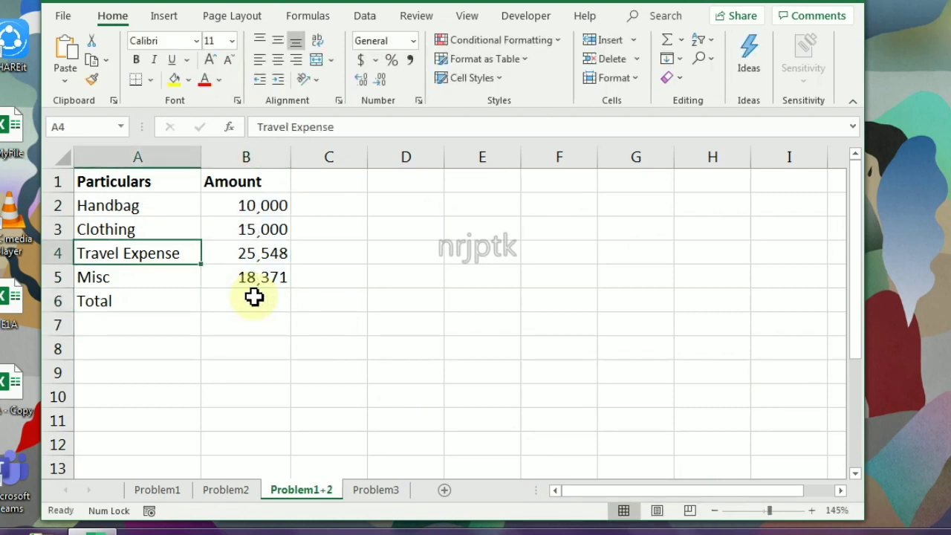
# Inspect the 10,000 Handbag amount on Problem1+2, then switch to the Problem3 sheet.
pyautogui.doubleClick(227, 204)
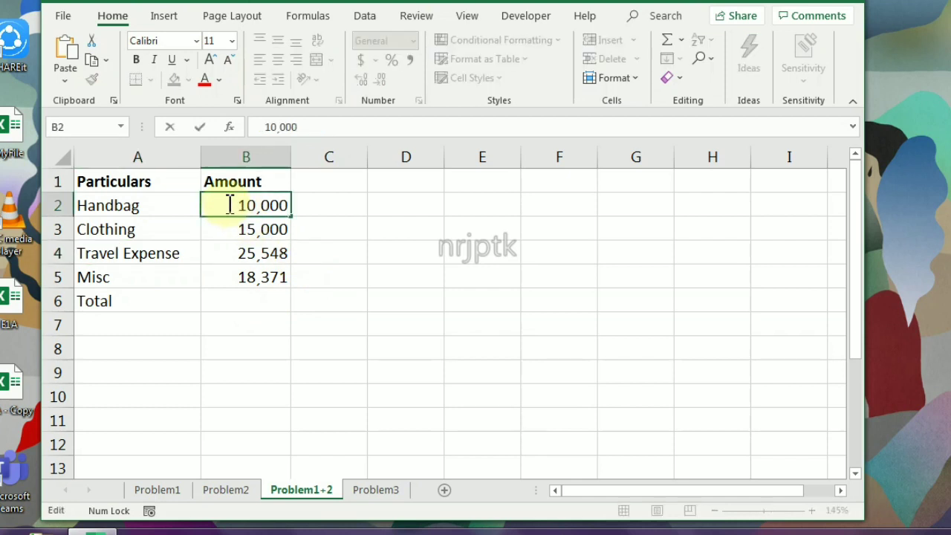
pyautogui.moveTo(236, 205); pyautogui.dragTo(248, 205)
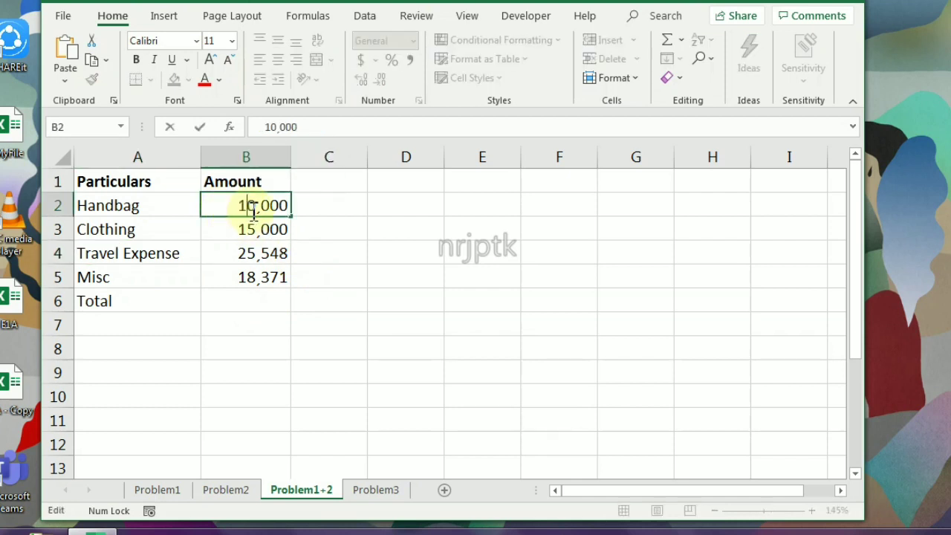
pyautogui.press('Escape')
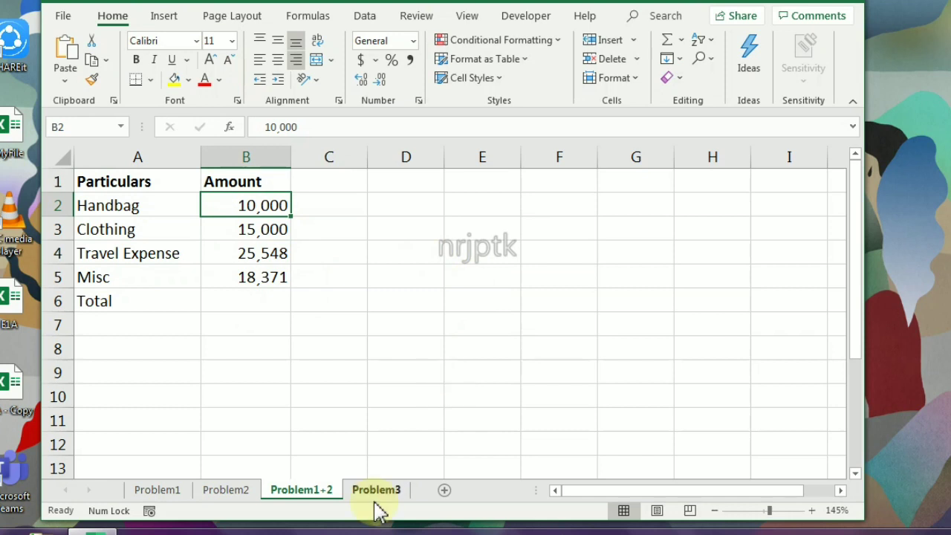
pyautogui.click(376, 490)
pyautogui.click(341, 297)
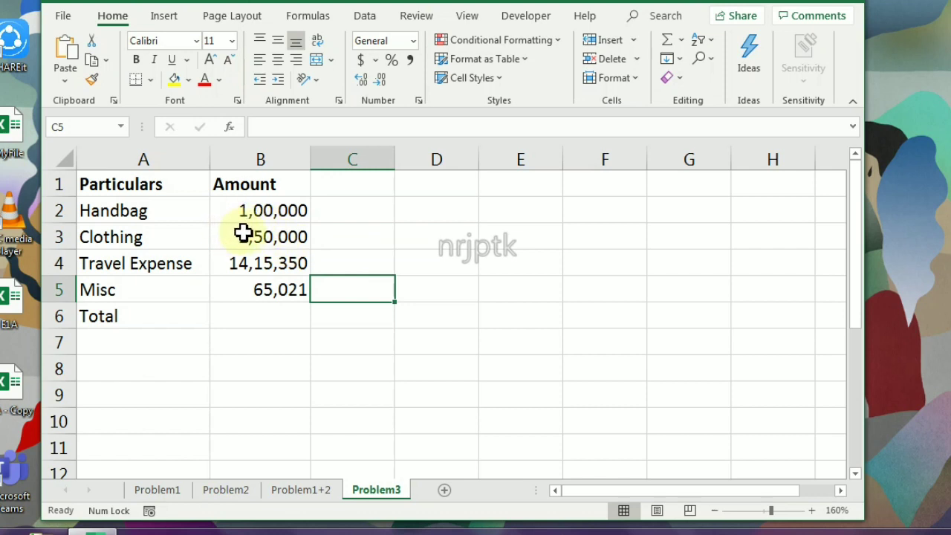
# Enter =SUM(B2:B5) in Problem3's Total cell B6 over the four comma-formatted amounts.
pyautogui.moveTo(252, 211); pyautogui.dragTo(286, 292)
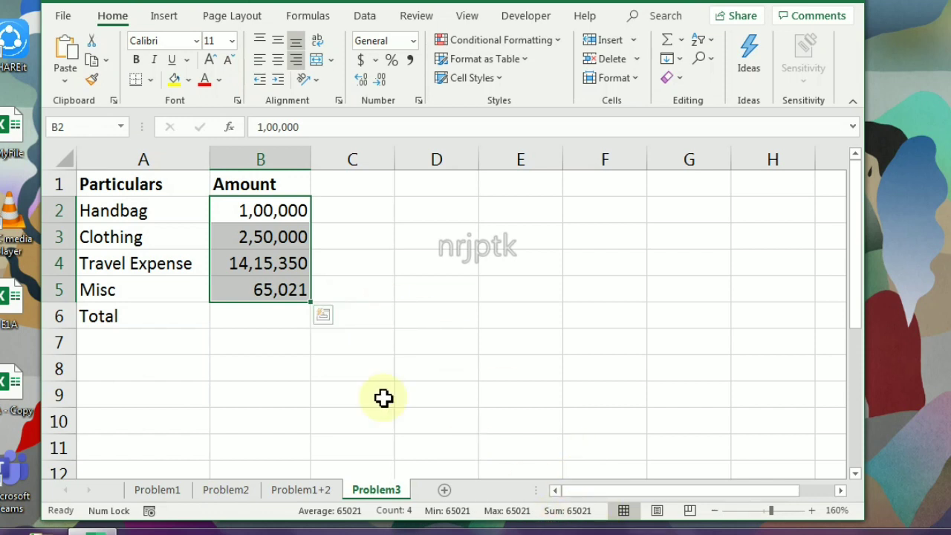
pyautogui.click(236, 297)
pyautogui.click(272, 316)
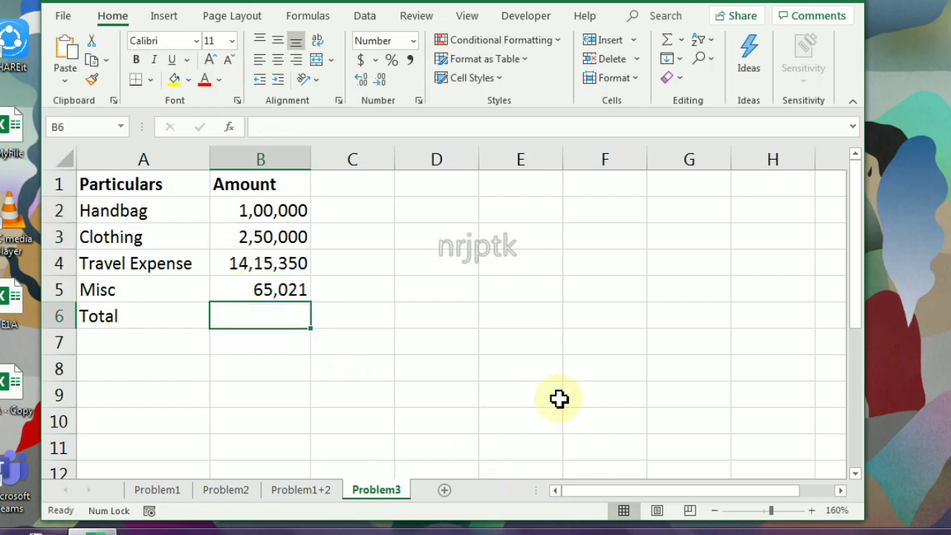
pyautogui.write('=sum')
pyautogui.press('Tab')
pyautogui.press('Up')
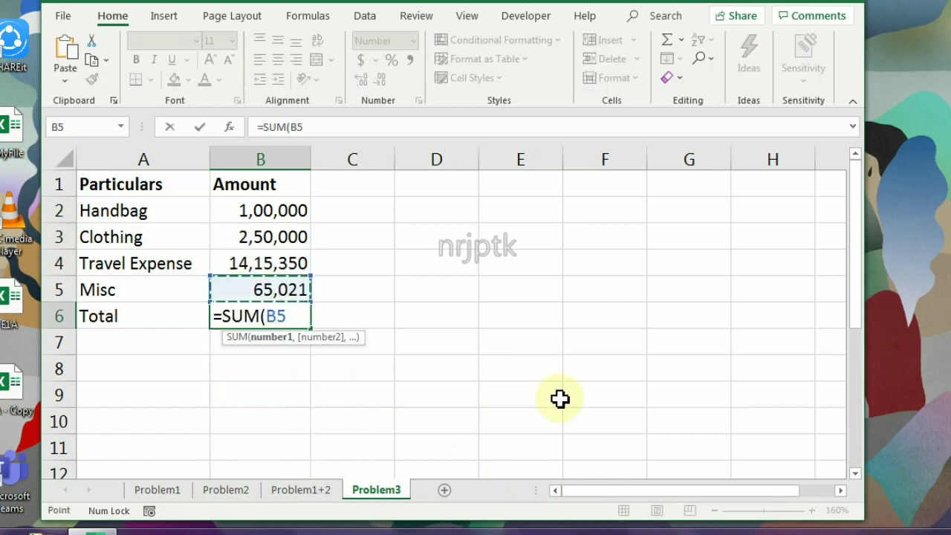
pyautogui.hotkey('shift', 'Up')
pyautogui.hotkey('shift', 'Up')
pyautogui.hotkey('shift', 'Up')
pyautogui.write(')')
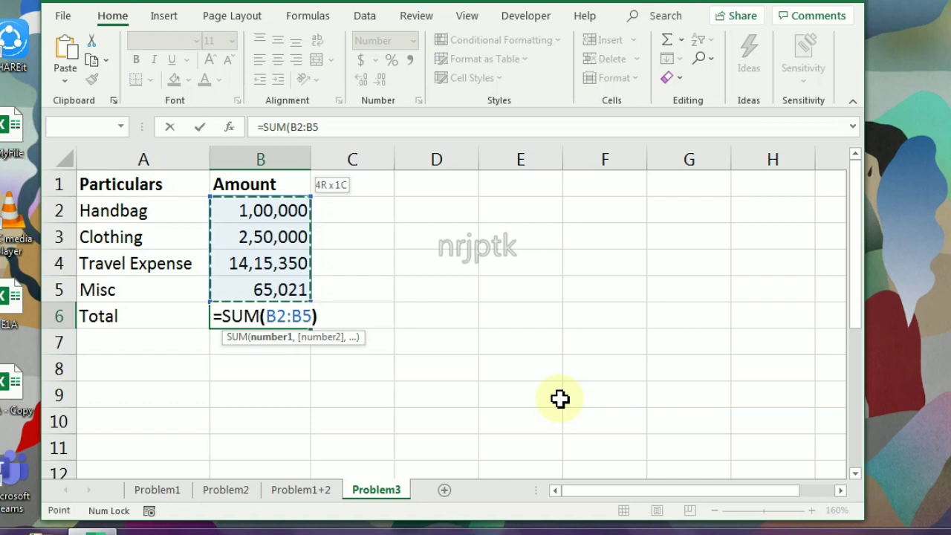
pyautogui.hotkey('ctrl', 'Return')
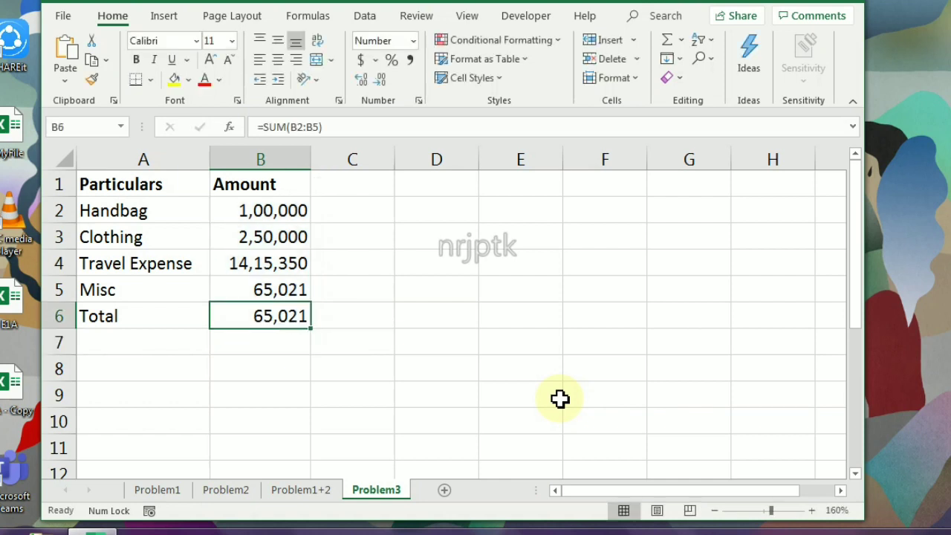
# Replace every comma in B2:B5 with nothing so Problem3's Total becomes 1,830,371.
pyautogui.moveTo(277, 210)
pyautogui.mouseDown()
pyautogui.moveTo(273, 280)
pyautogui.moveTo(286, 294)
pyautogui.mouseUp()
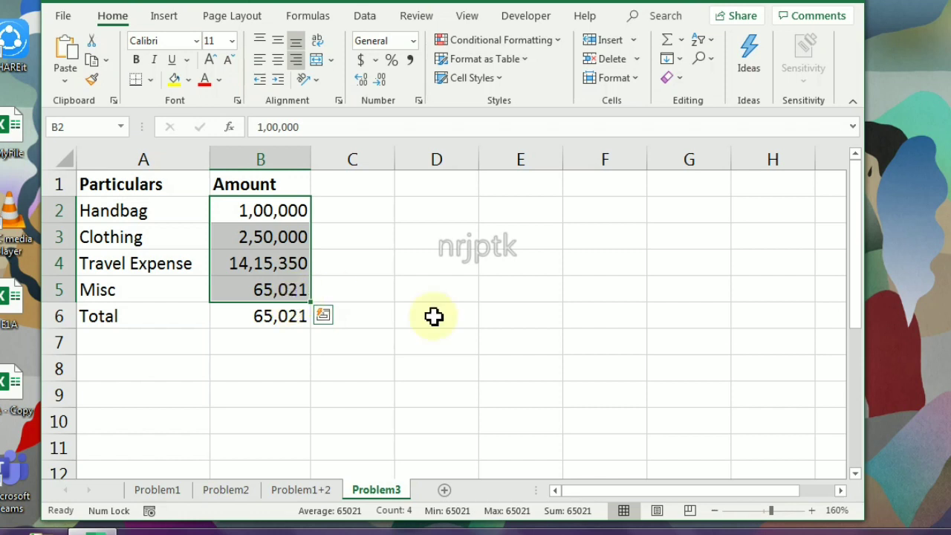
pyautogui.hotkey('ctrl', 'h')
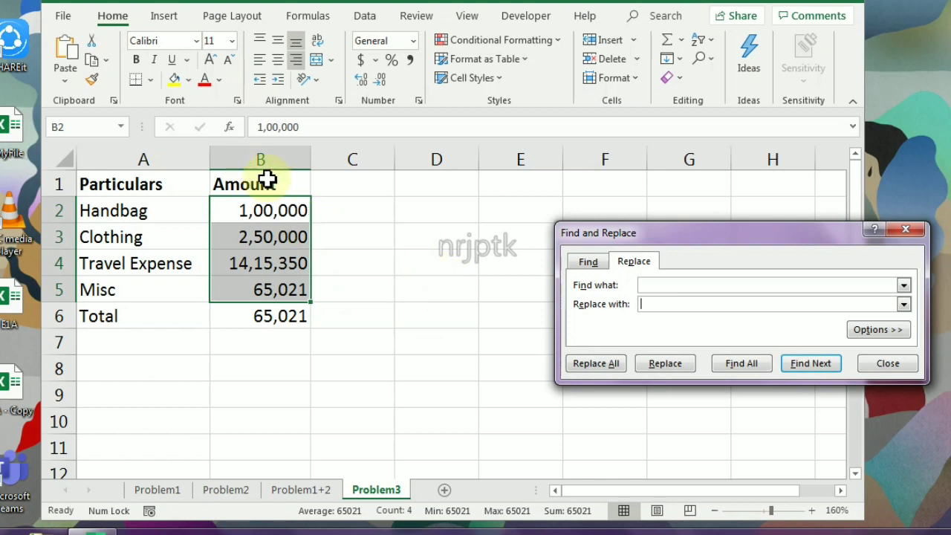
pyautogui.click(687, 285)
pyautogui.write(',')
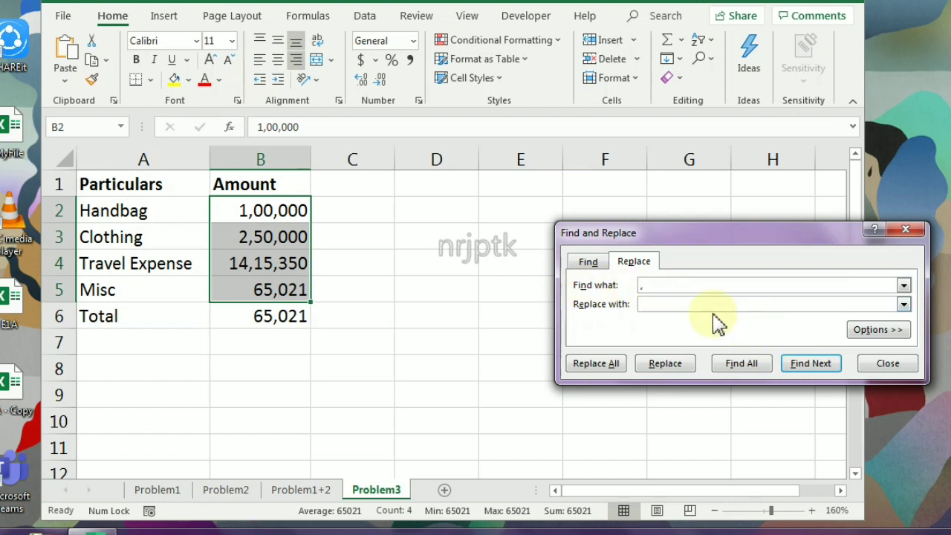
pyautogui.click(643, 305)
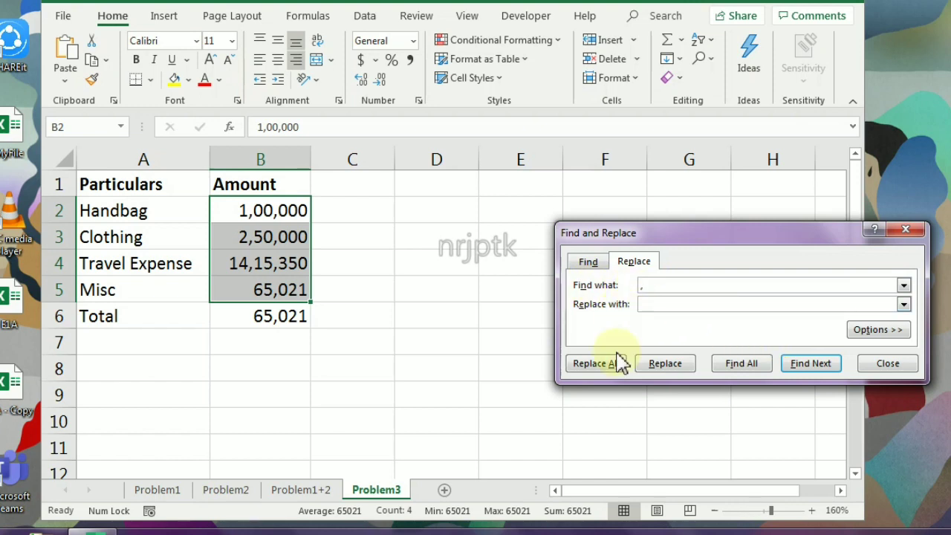
pyautogui.click(596, 364)
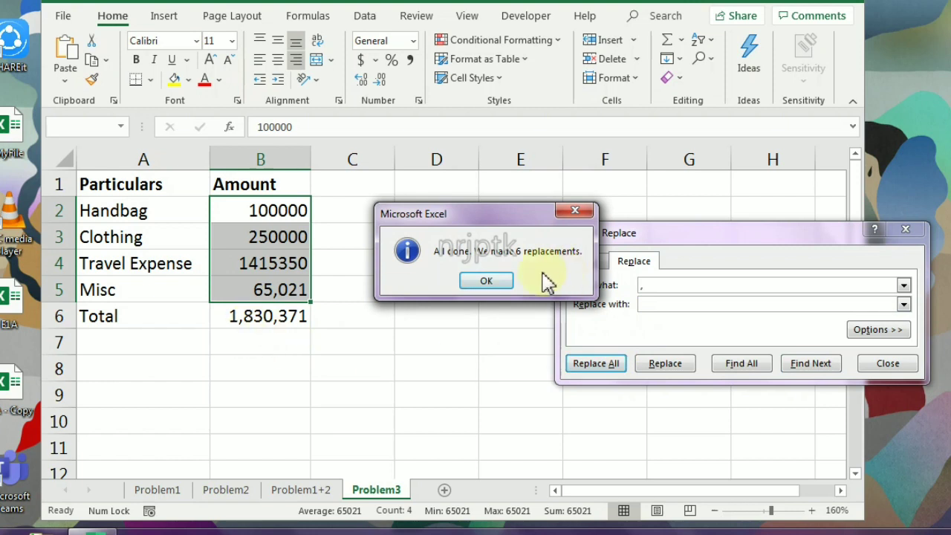
pyautogui.click(486, 280)
pyautogui.click(889, 364)
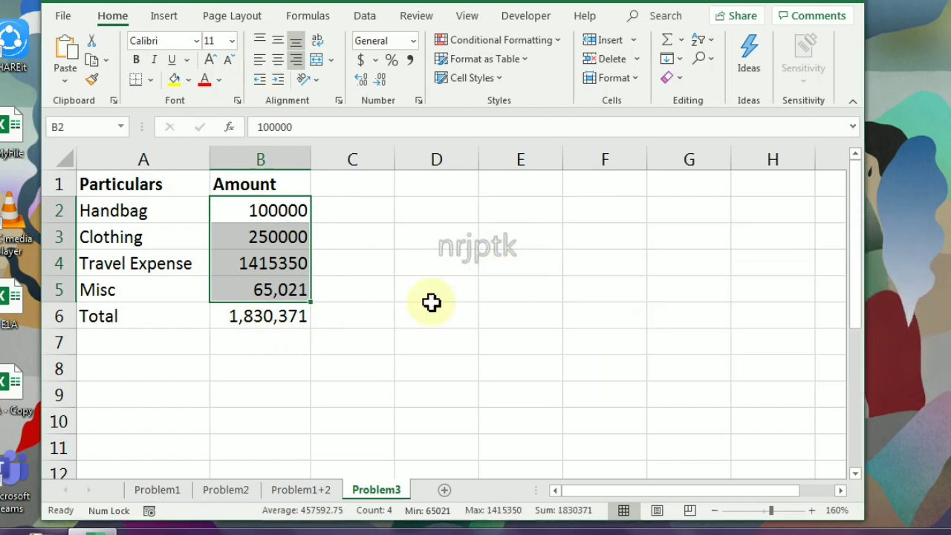